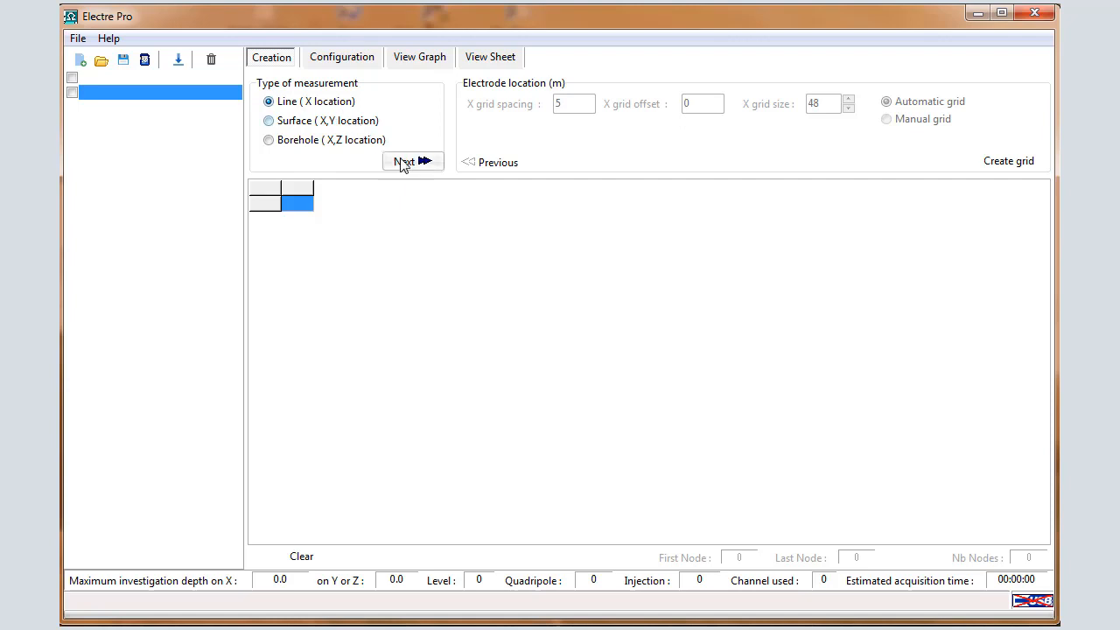
Create an automatic grid for a line measurement with 5 m X spacing, 0 offset and a size of 48, and check both ends
{"action": "left_click", "coordinate": [402, 162]}
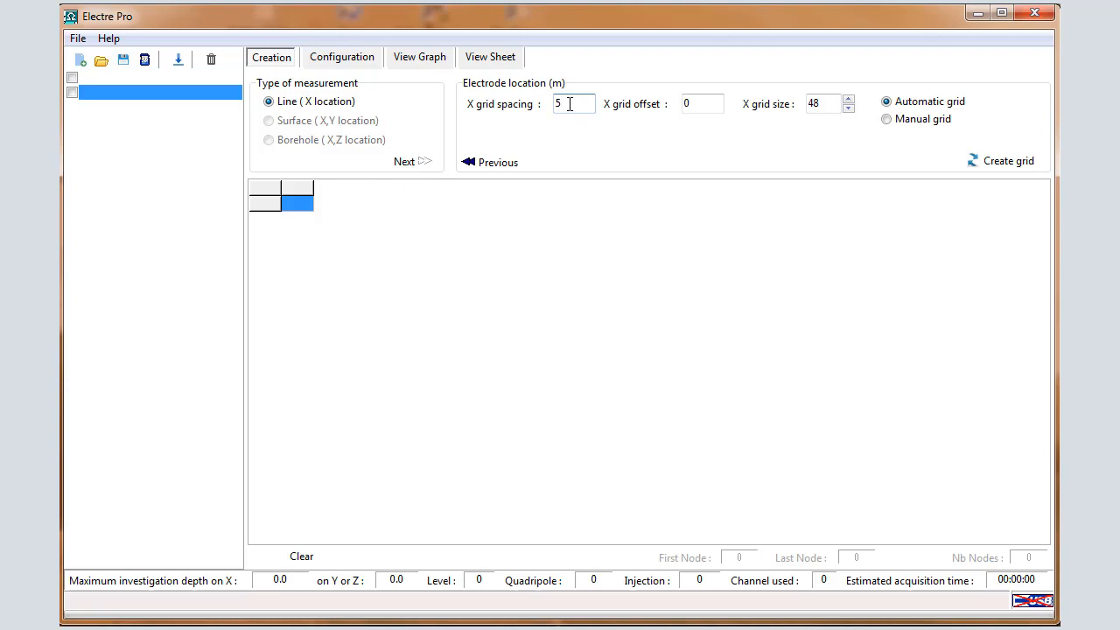
{"action": "left_click", "coordinate": [829, 105]}
{"action": "left_click", "coordinate": [711, 104]}
{"action": "left_click", "coordinate": [1009, 163]}
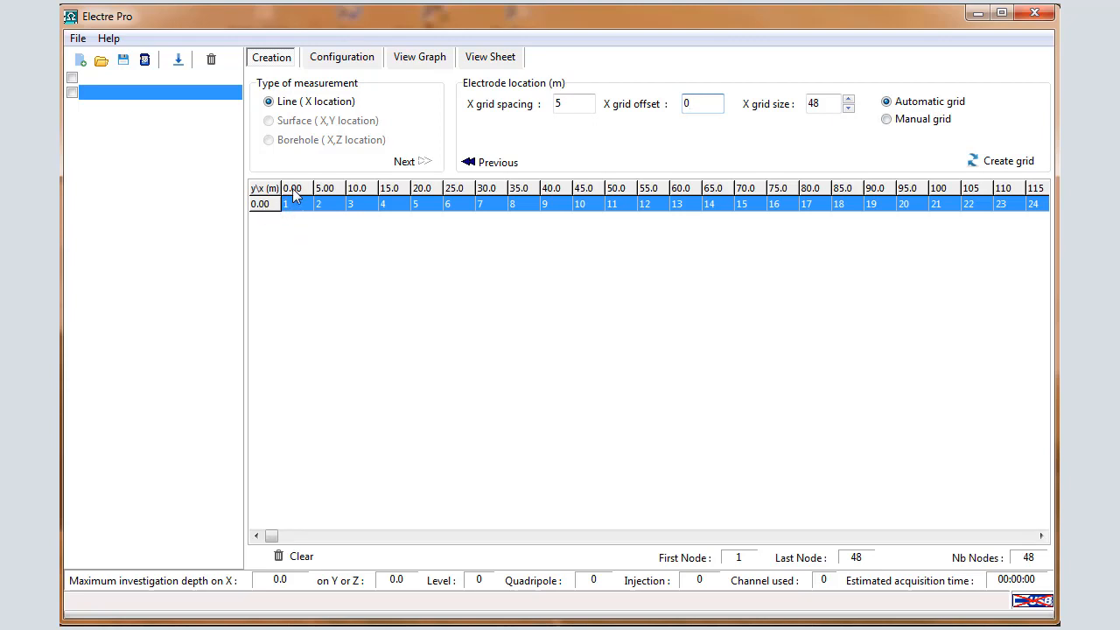
{"action": "left_click", "coordinate": [1018, 537]}
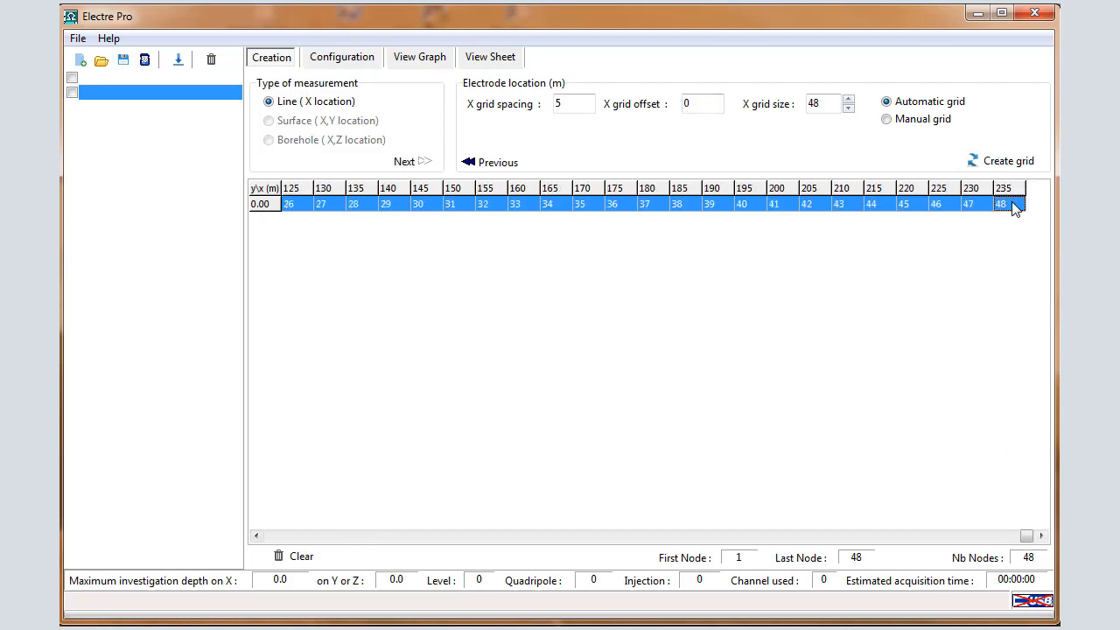
{"action": "left_click_drag", "start_coordinate": [1023, 536], "coordinate": [259, 565]}
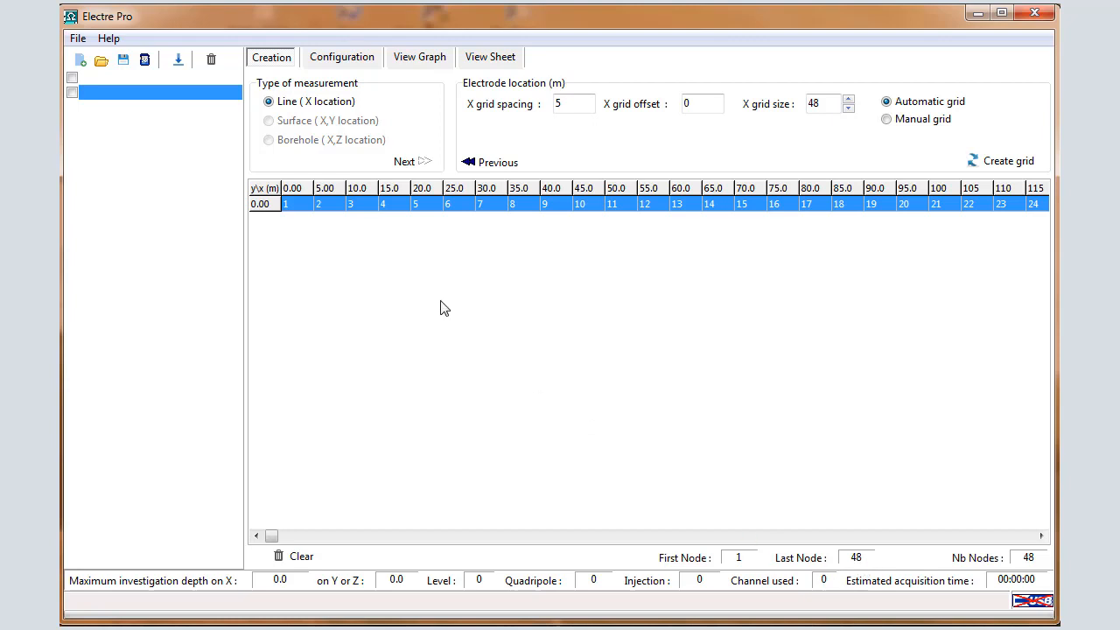
Name the Syscal sequence DD48IP in the sequence configuration
{"action": "left_click", "coordinate": [346, 59]}
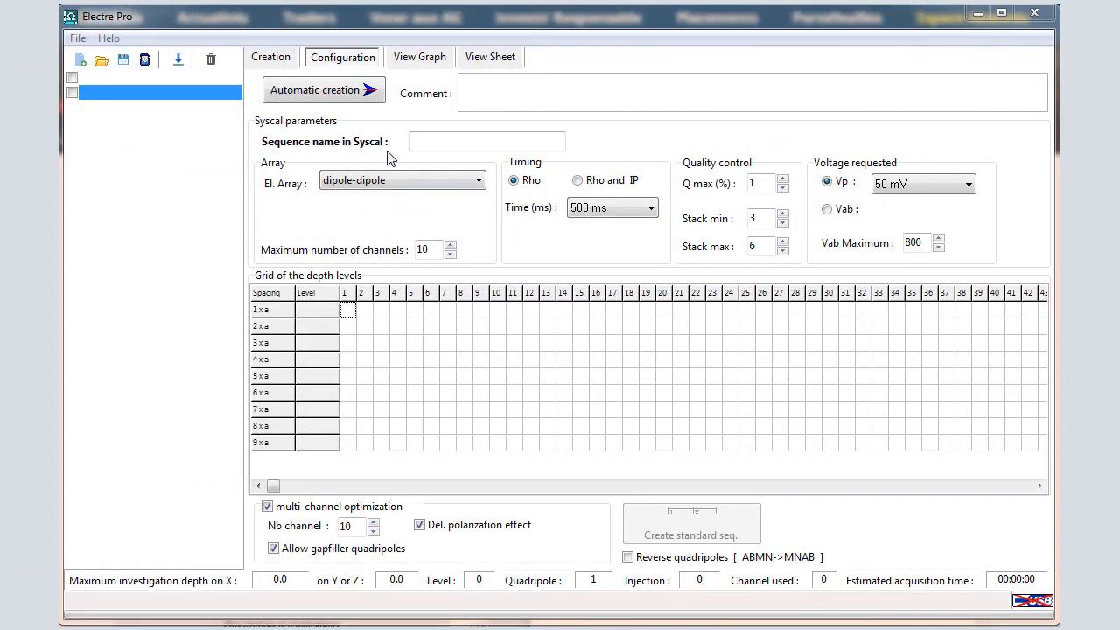
{"action": "left_click", "coordinate": [415, 143]}
{"action": "type", "text": "DD48IP"}
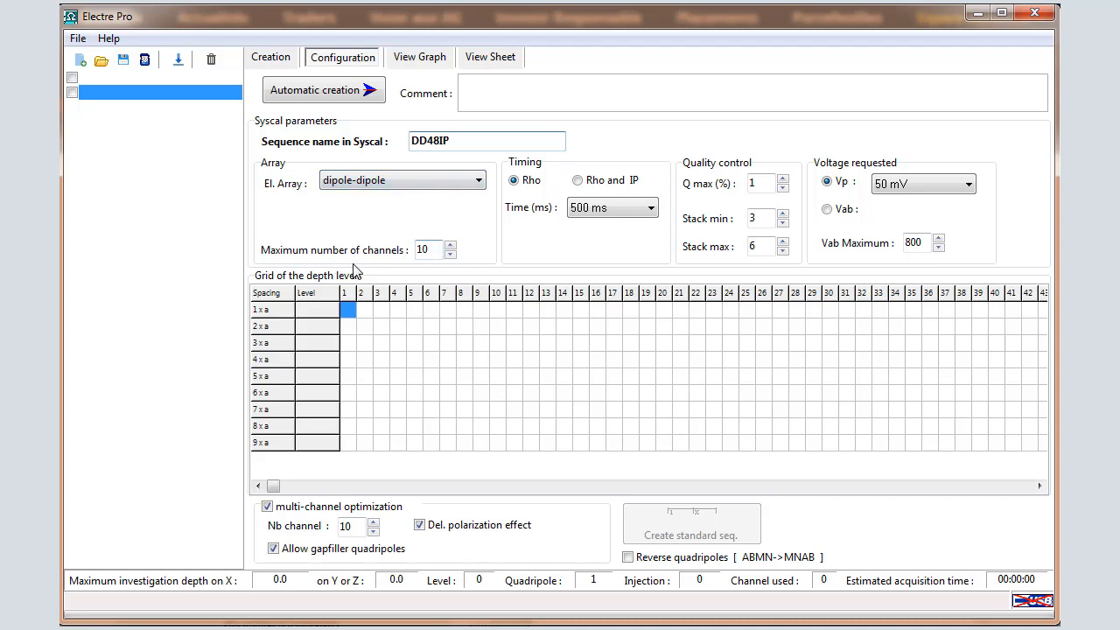
Configure 10 maximum channels, Rho and IP timing at 2000 ms, stack minimum 4 and maximum 8, and Vp maximum as the requested voltage
{"action": "left_click", "coordinate": [436, 249]}
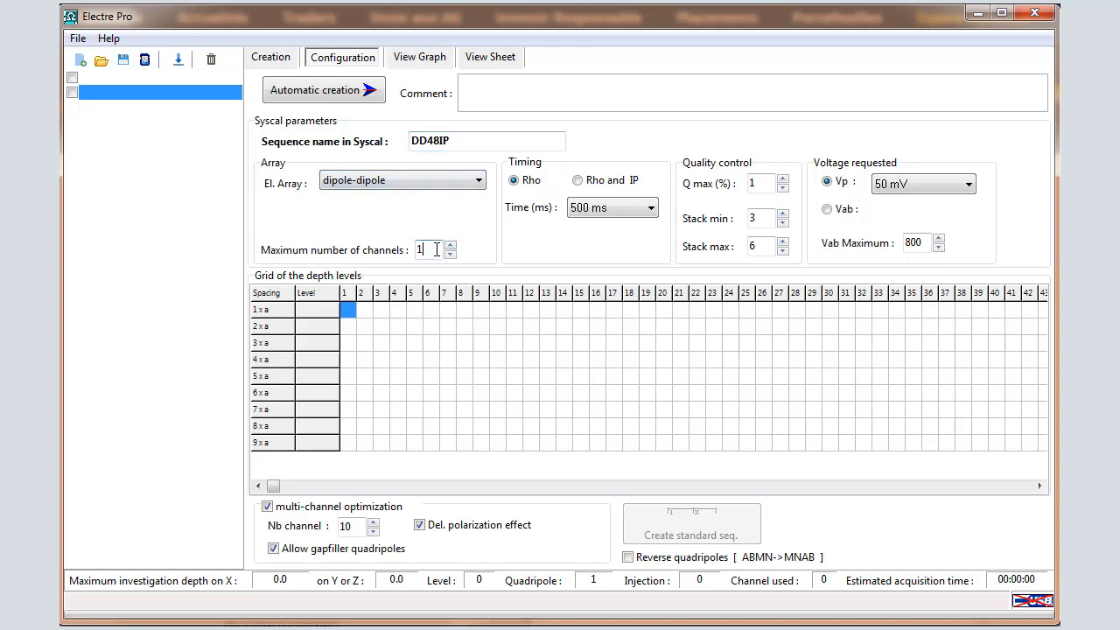
{"action": "type", "text": "2"}
{"action": "key", "text": "BackSpace"}
{"action": "left_click", "coordinate": [577, 181]}
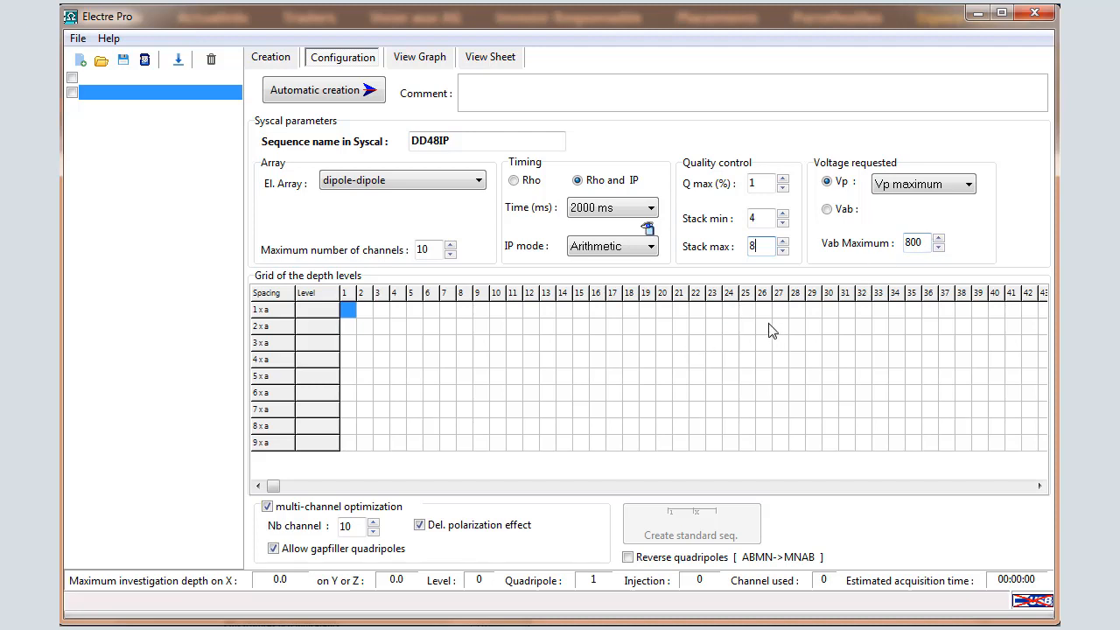
Mark staggered depth levels from 1 x a at column 1 to 7 x a at column 33, and create the standard sequence
{"action": "mouse_move", "coordinate": [516, 369]}
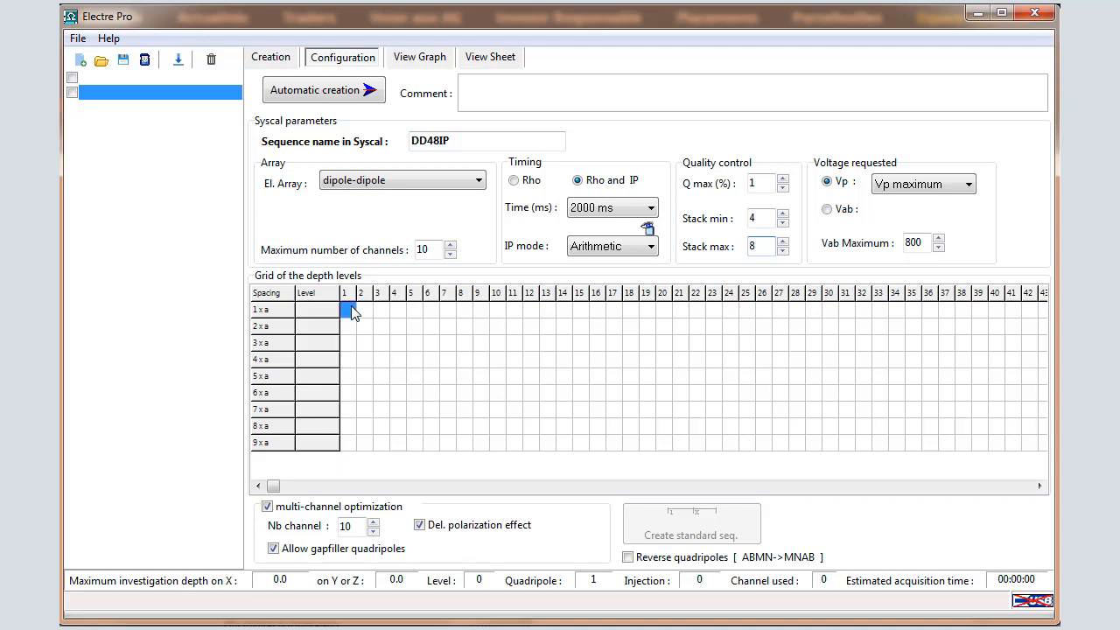
{"action": "left_click_drag", "start_coordinate": [355, 312], "coordinate": [880, 410]}
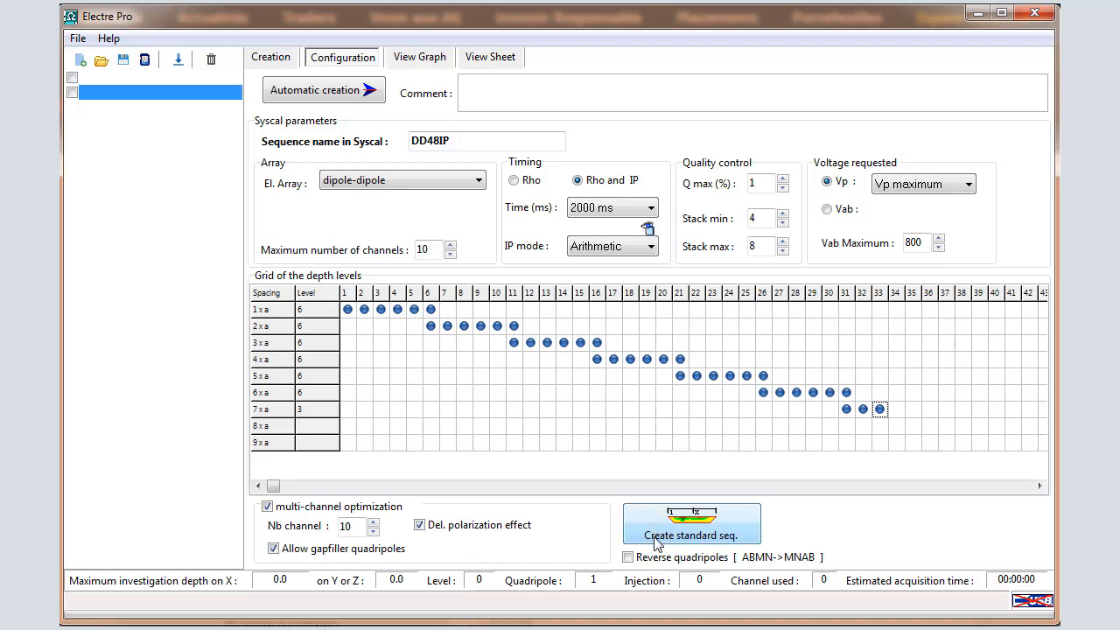
{"action": "left_click", "coordinate": [746, 533]}
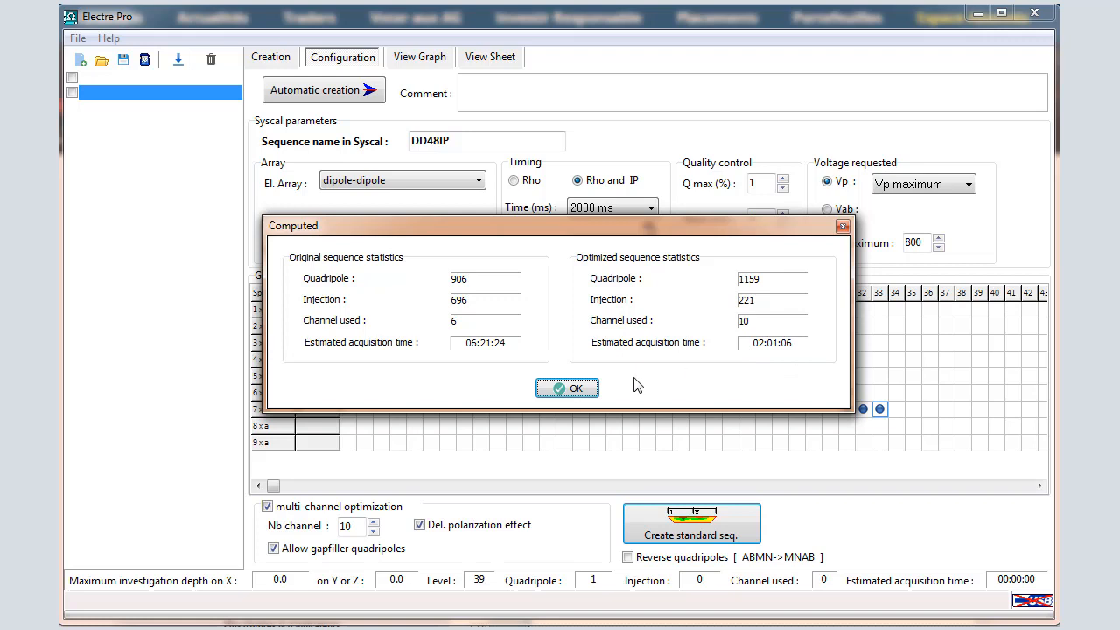
{"action": "left_click", "coordinate": [576, 390]}
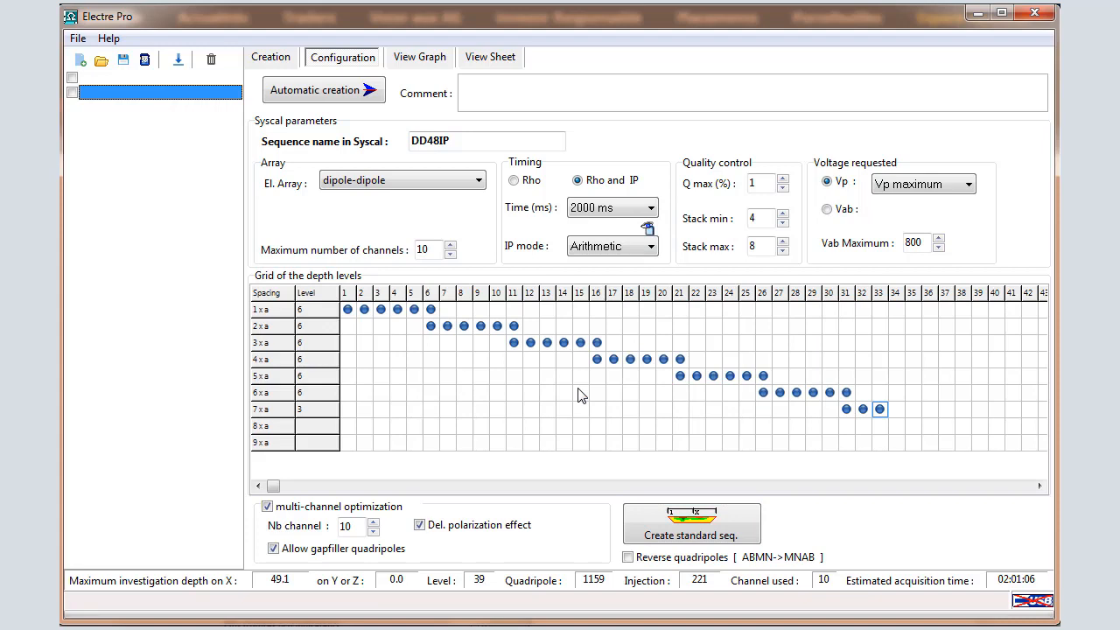
Save the sequence as DD48IP in Electre pro (*.Sqz) format on the C: drive
{"action": "key", "text": "ctrl+s"}
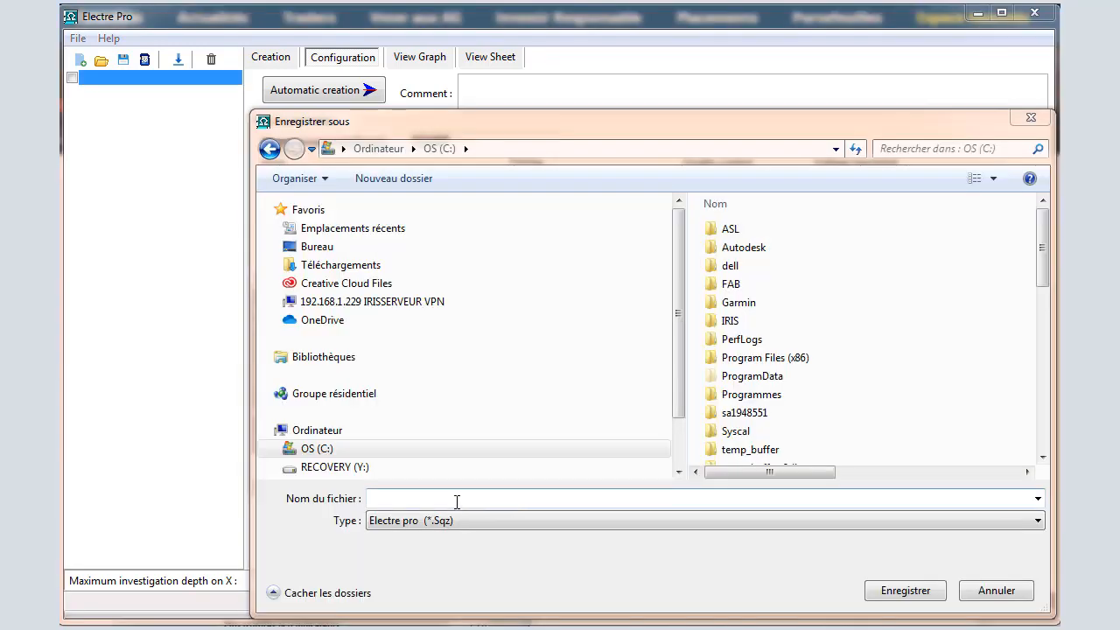
{"action": "type", "text": "DD4"}
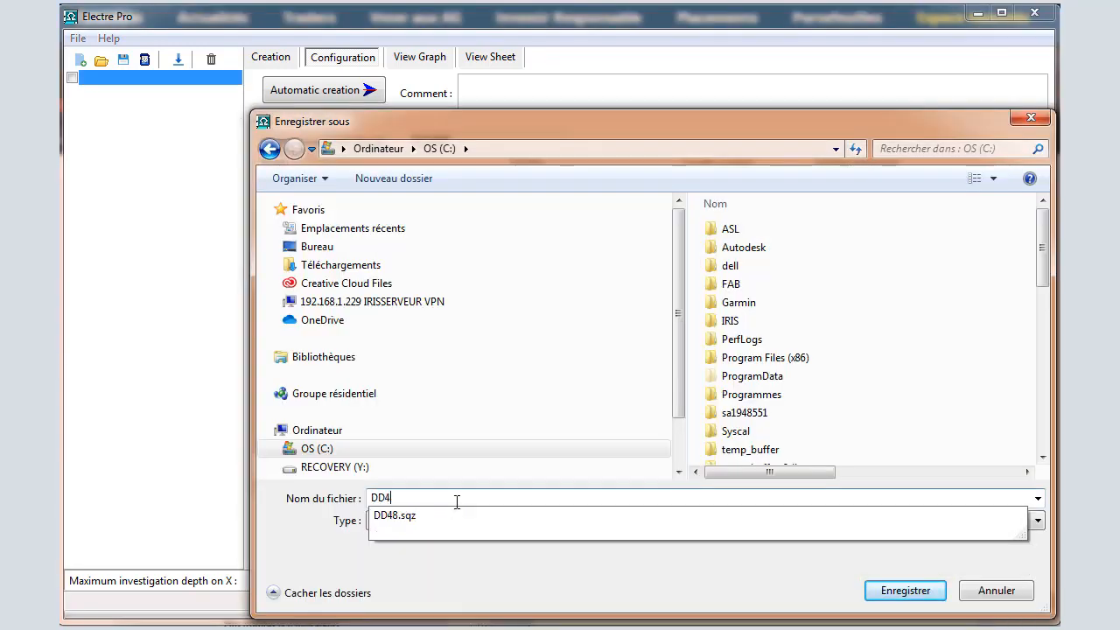
{"action": "type", "text": "8IP"}
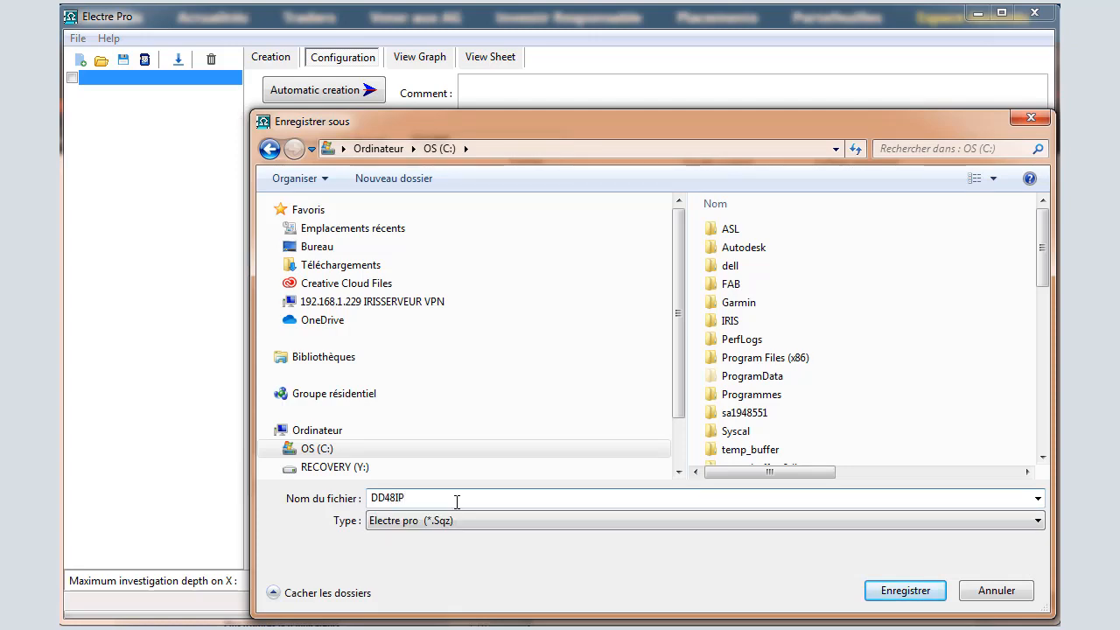
{"action": "left_click", "coordinate": [923, 597]}
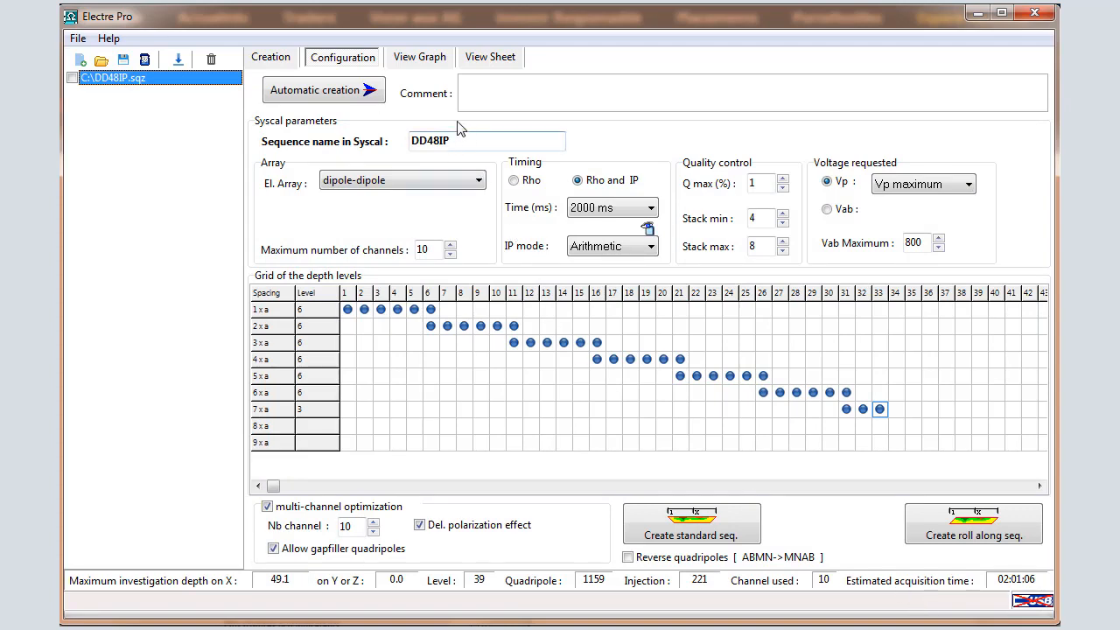
Review the sequence's depth graph, and examine the electrode coordinates and the quadripole table through its last row
{"action": "left_click", "coordinate": [417, 58]}
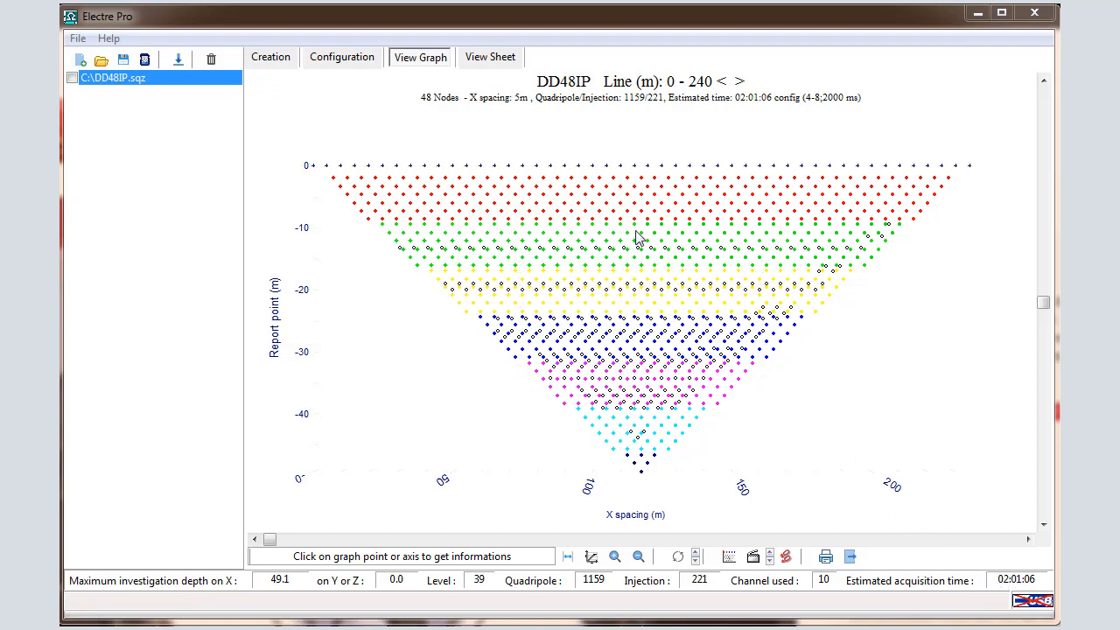
{"action": "left_click", "coordinate": [490, 57]}
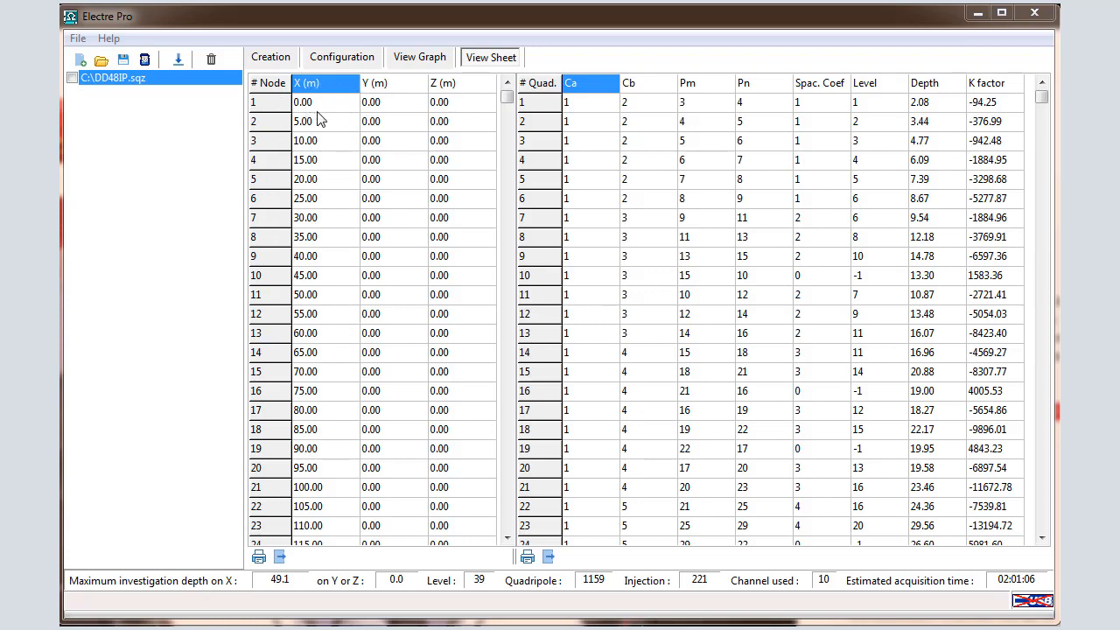
{"action": "mouse_move", "coordinate": [511, 93]}
{"action": "left_mouse_down"}
{"action": "mouse_move", "coordinate": [506, 200]}
{"action": "mouse_move", "coordinate": [540, 601]}
{"action": "mouse_move", "coordinate": [524, 572]}
{"action": "mouse_move", "coordinate": [473, 268]}
{"action": "mouse_move", "coordinate": [511, 89]}
{"action": "left_mouse_up"}
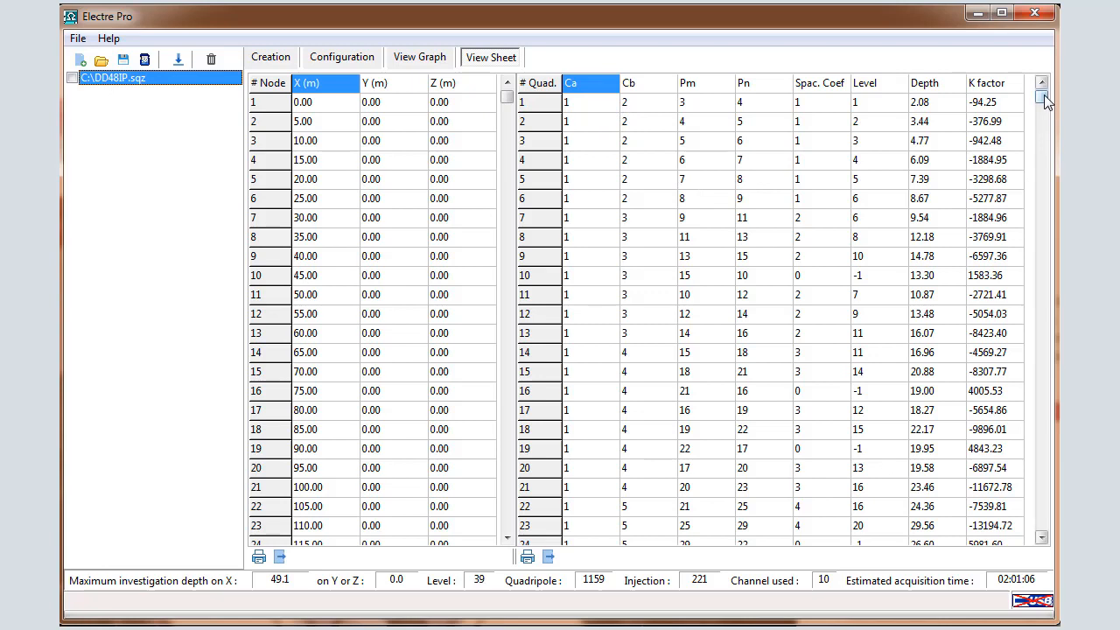
{"action": "left_click_drag", "start_coordinate": [1042, 94], "coordinate": [1043, 525]}
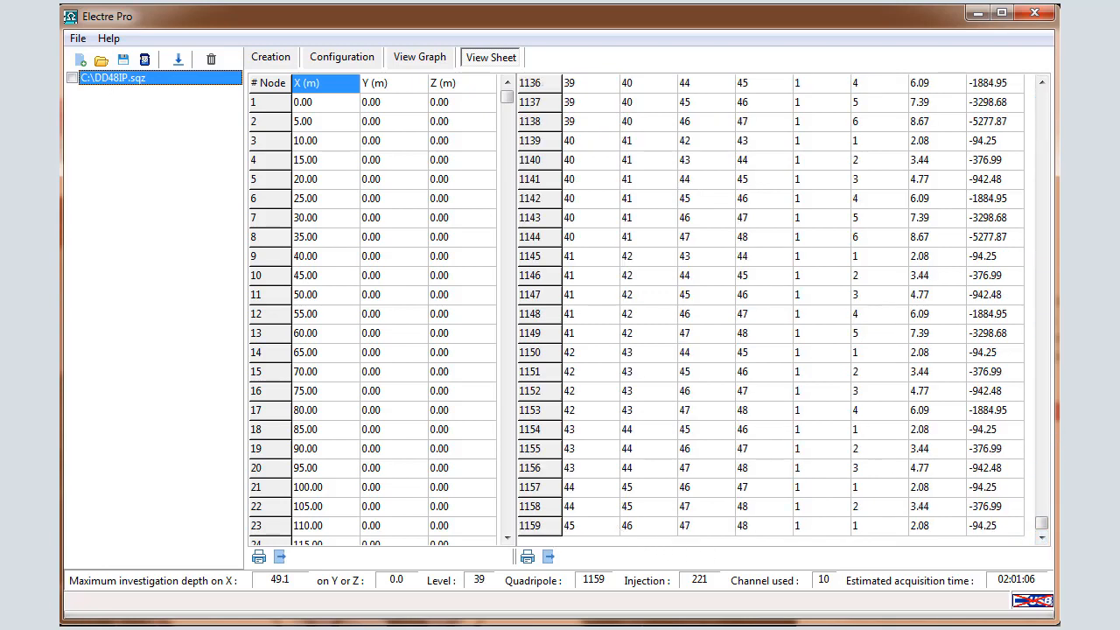
{"action": "left_click_drag", "start_coordinate": [1042, 525], "coordinate": [1042, 150]}
{"action": "left_click_drag", "start_coordinate": [1042, 92], "coordinate": [1042, 92]}
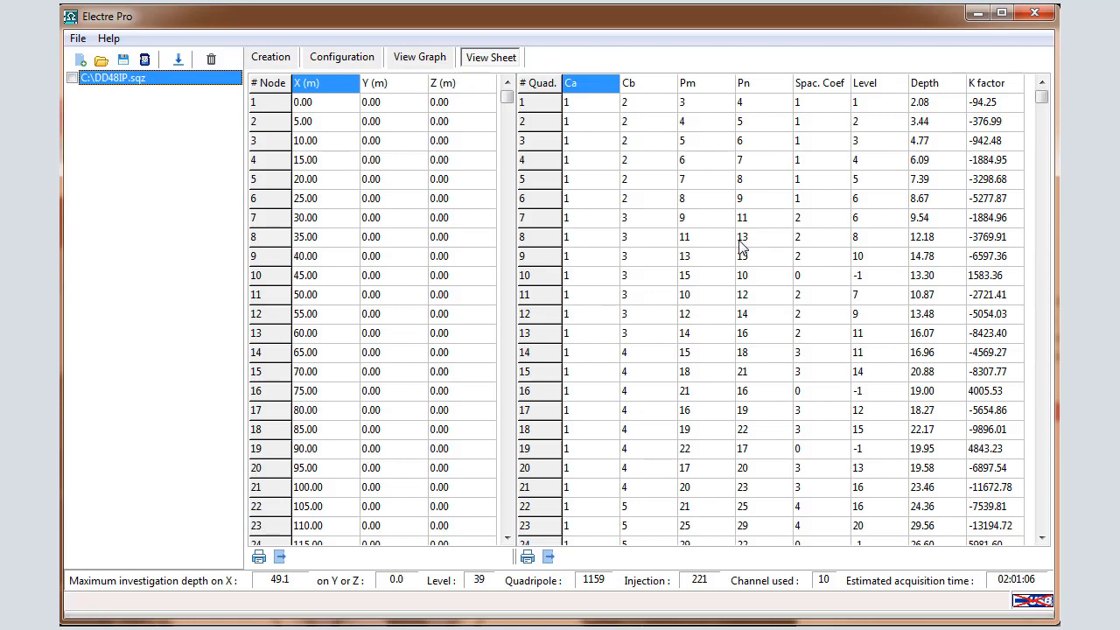
{"action": "left_click", "coordinate": [548, 558]}
Mark the DD48IP.sqz sequence and start uploading it to the SYSCAL/ELREC over the USB communication port
{"action": "left_click", "coordinate": [73, 78]}
{"action": "left_click", "coordinate": [78, 39]}
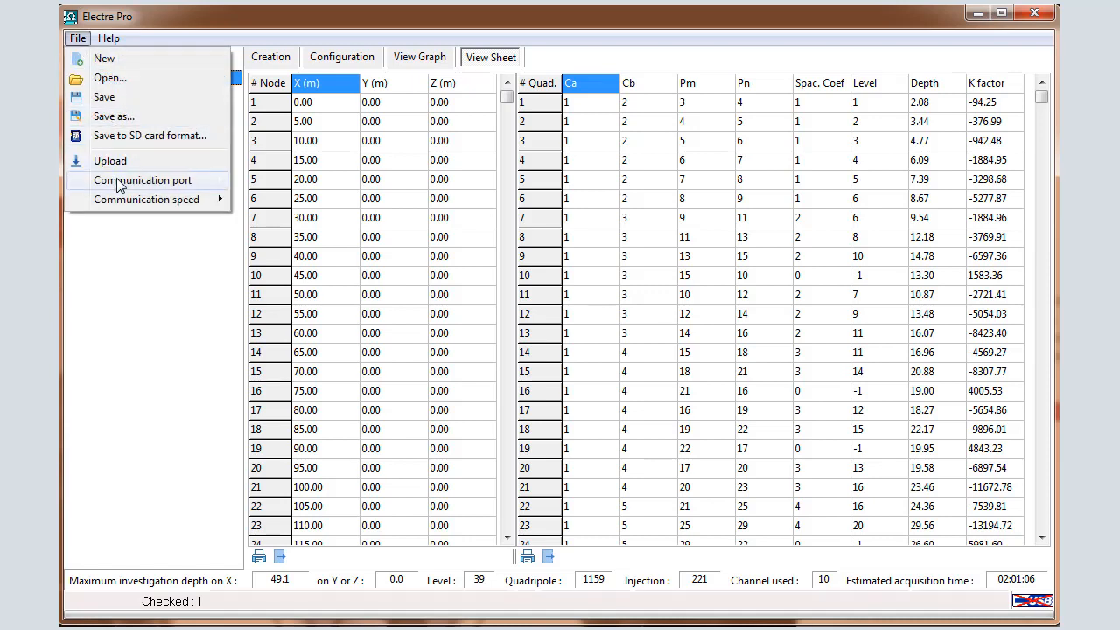
{"action": "mouse_move", "coordinate": [120, 181]}
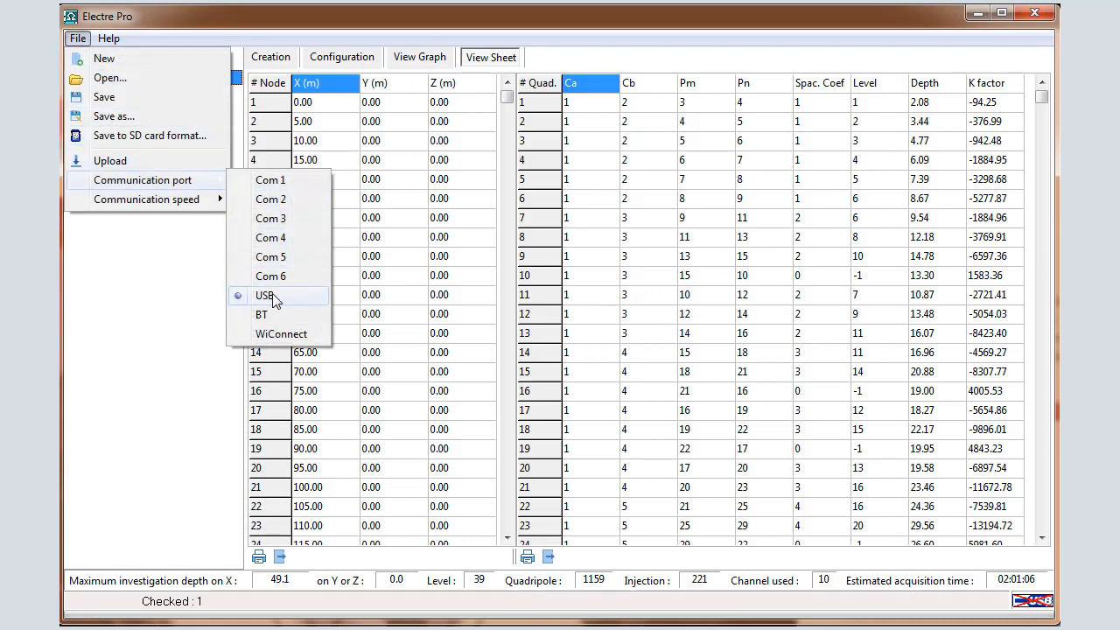
{"action": "left_click", "coordinate": [140, 163]}
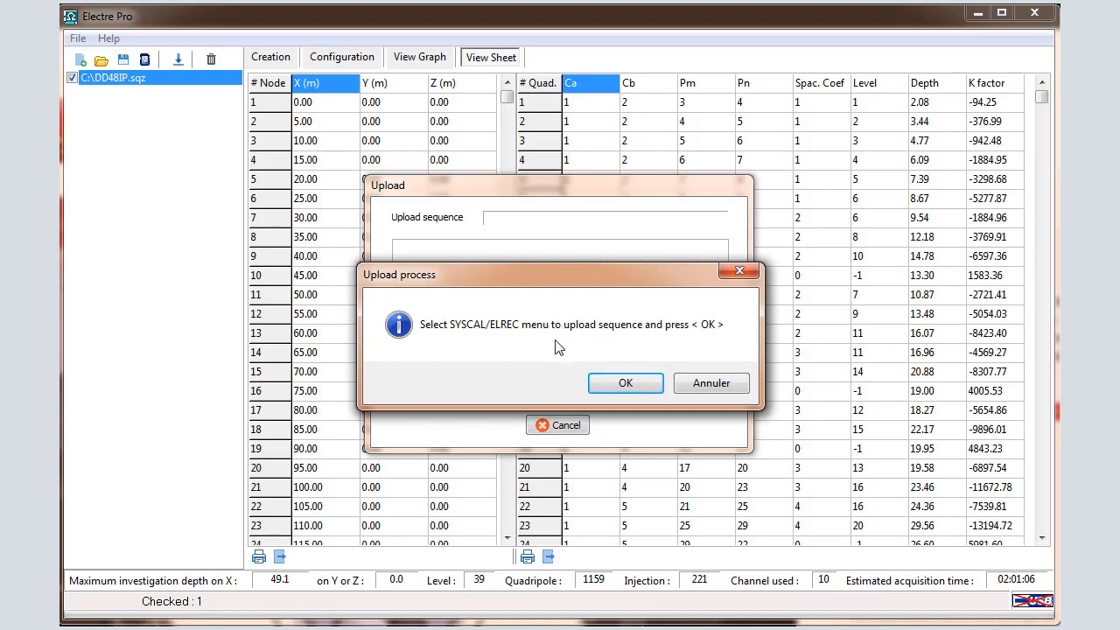
{"action": "left_click", "coordinate": [626, 384]}
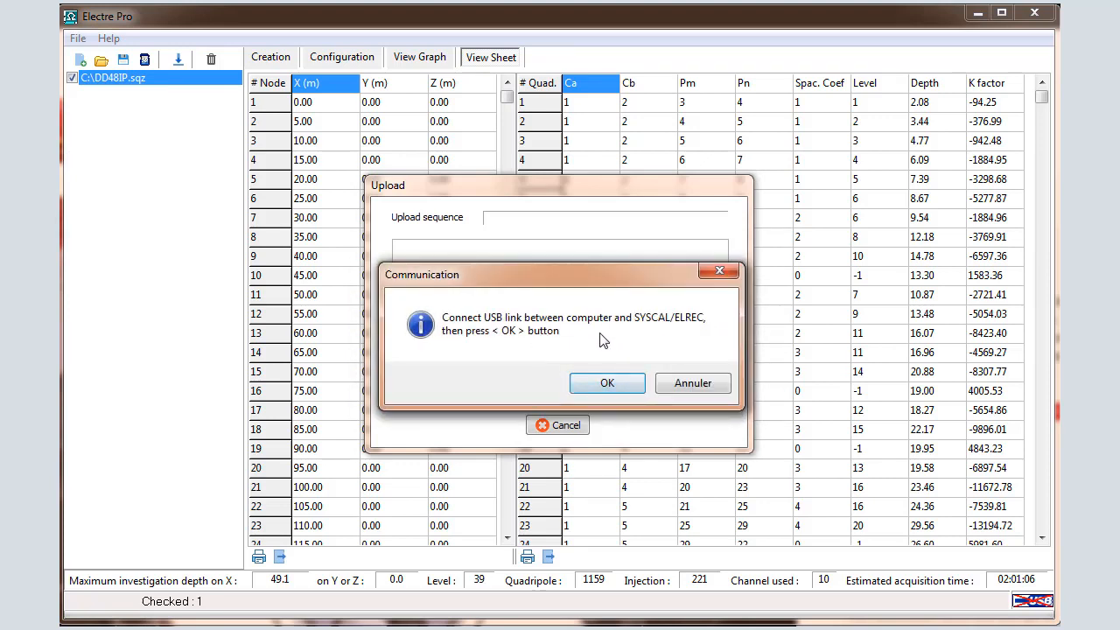